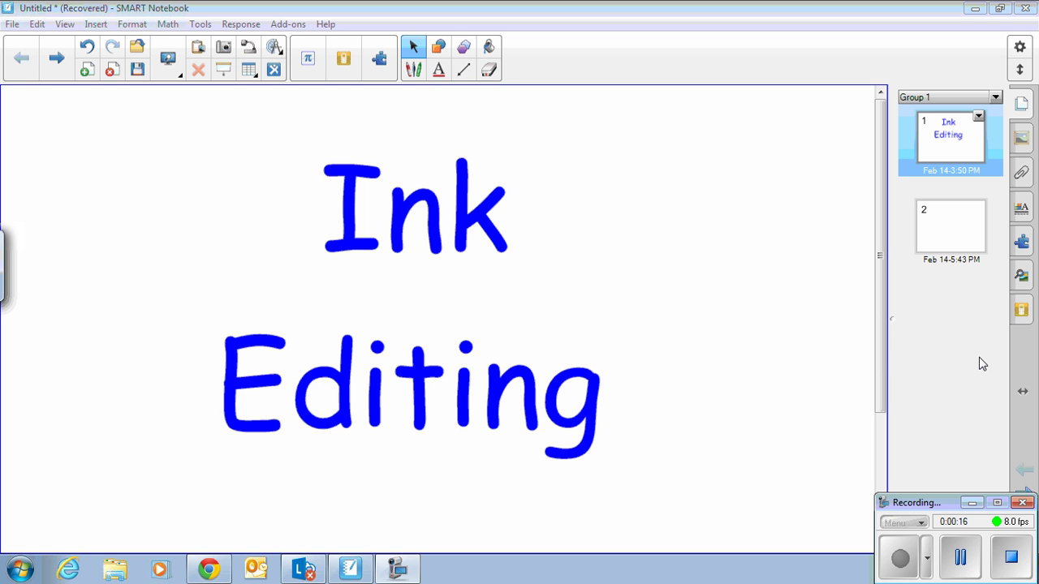
# Move from the 'Ink Editing' title page to the blank page 2.
pyautogui.press('pagedown')
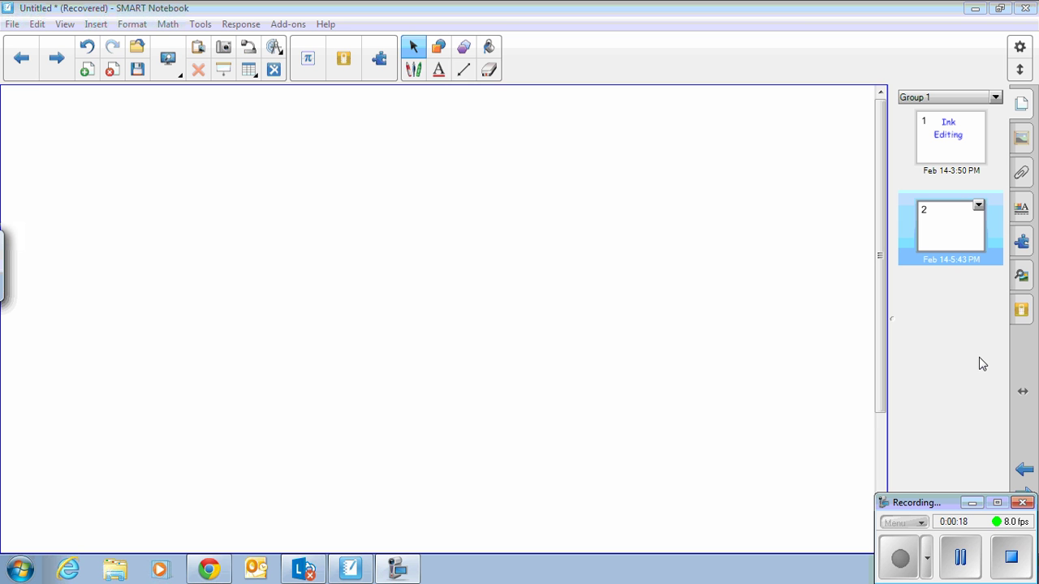
# Make Text Pen the active pen type from the Pens tool's pen-type list.
pyautogui.click(413, 71)
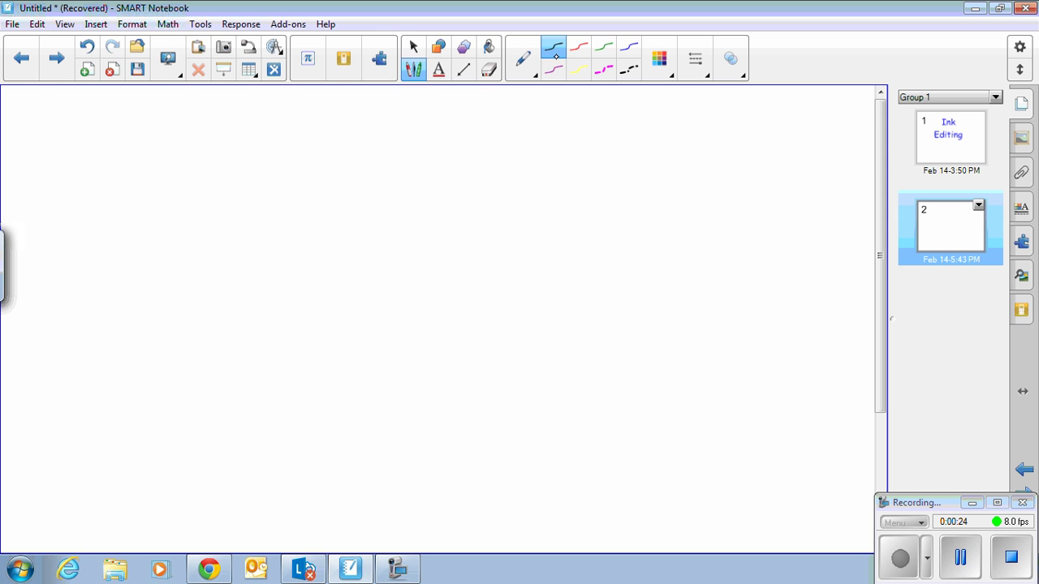
pyautogui.click(524, 62)
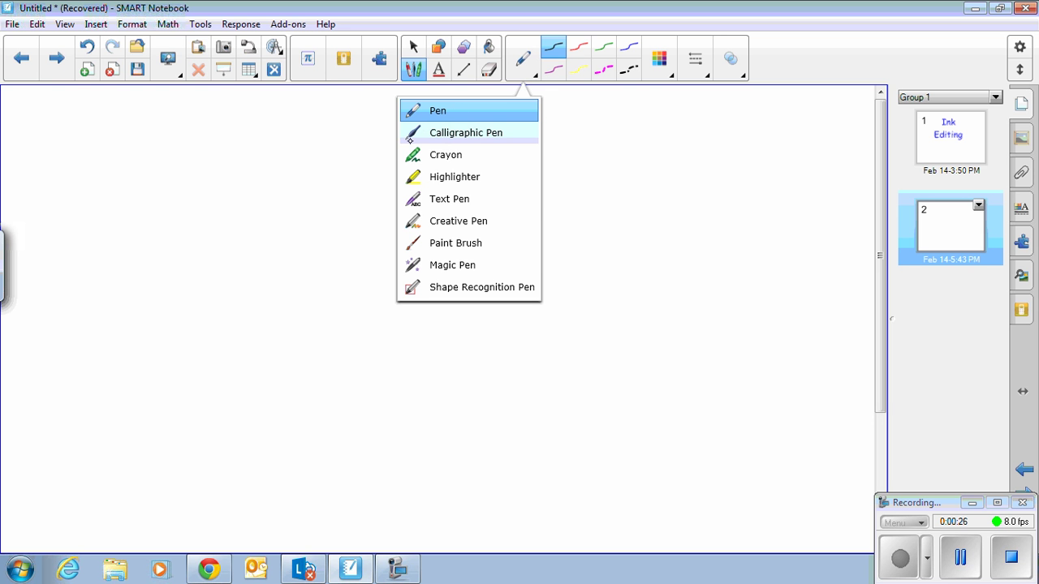
pyautogui.click(443, 197)
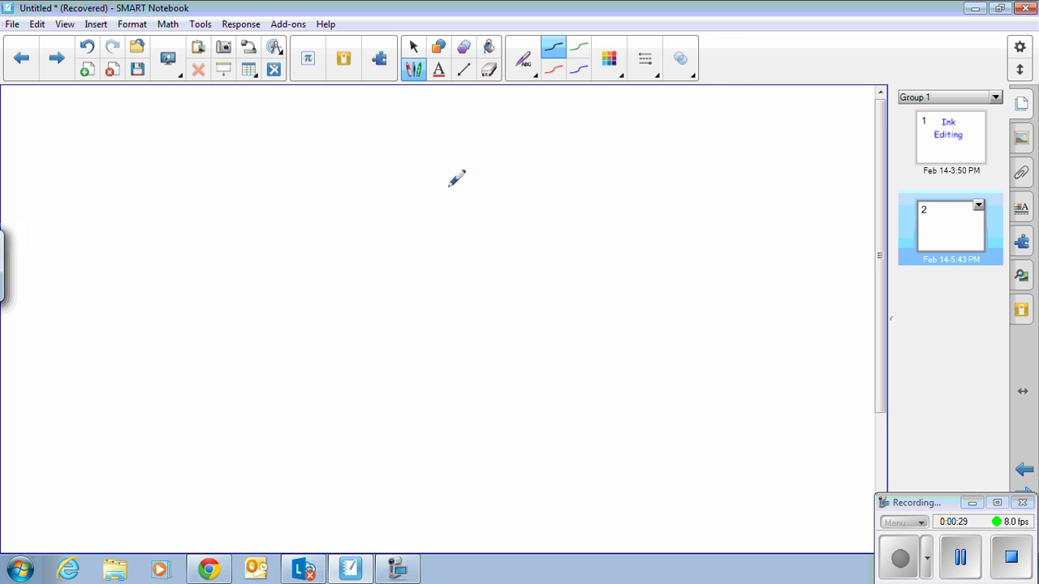
# Handwrite 'Mike', 'ran' and 'fast' left to right across page 2 with the Text Pen.
pyautogui.moveTo(74, 255)
pyautogui.mouseDown()
pyautogui.moveTo(136, 231)
pyautogui.moveTo(153, 243)
pyautogui.mouseUp()
pyautogui.click(160, 190)
pyautogui.moveTo(180, 177); pyautogui.dragTo(181, 231)
pyautogui.moveTo(186, 209)
pyautogui.mouseDown()
pyautogui.moveTo(193, 243)
pyautogui.moveTo(208, 219)
pyautogui.mouseUp()
pyautogui.moveTo(239, 209)
pyautogui.mouseDown()
pyautogui.moveTo(212, 212)
pyautogui.moveTo(248, 244)
pyautogui.mouseUp()
pyautogui.moveTo(397, 258); pyautogui.dragTo(425, 227)
pyautogui.moveTo(448, 226)
pyautogui.mouseDown()
pyautogui.moveTo(453, 251)
pyautogui.moveTo(479, 262)
pyautogui.mouseUp()
pyautogui.click(460, 246)
pyautogui.moveTo(694, 210)
pyautogui.mouseDown()
pyautogui.moveTo(674, 260)
pyautogui.moveTo(684, 236)
pyautogui.mouseUp()
pyautogui.moveTo(697, 228)
pyautogui.mouseDown()
pyautogui.moveTo(688, 250)
pyautogui.moveTo(700, 258)
pyautogui.mouseUp()
pyautogui.moveTo(722, 236); pyautogui.dragTo(714, 257)
pyautogui.moveTo(745, 211); pyautogui.dragTo(740, 258)
pyautogui.moveTo(717, 238); pyautogui.dragTo(766, 233)
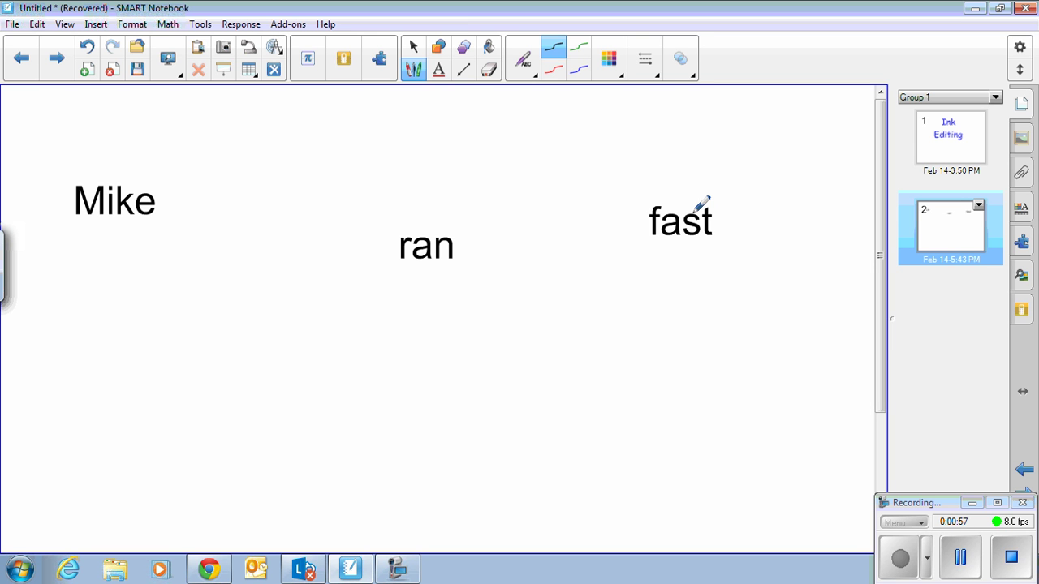
# Strike through 'fast', 'ran' and 'Mike' to erase the scattered words.
pyautogui.moveTo(644, 217); pyautogui.dragTo(681, 231)
pyautogui.moveTo(397, 245); pyautogui.dragTo(455, 246)
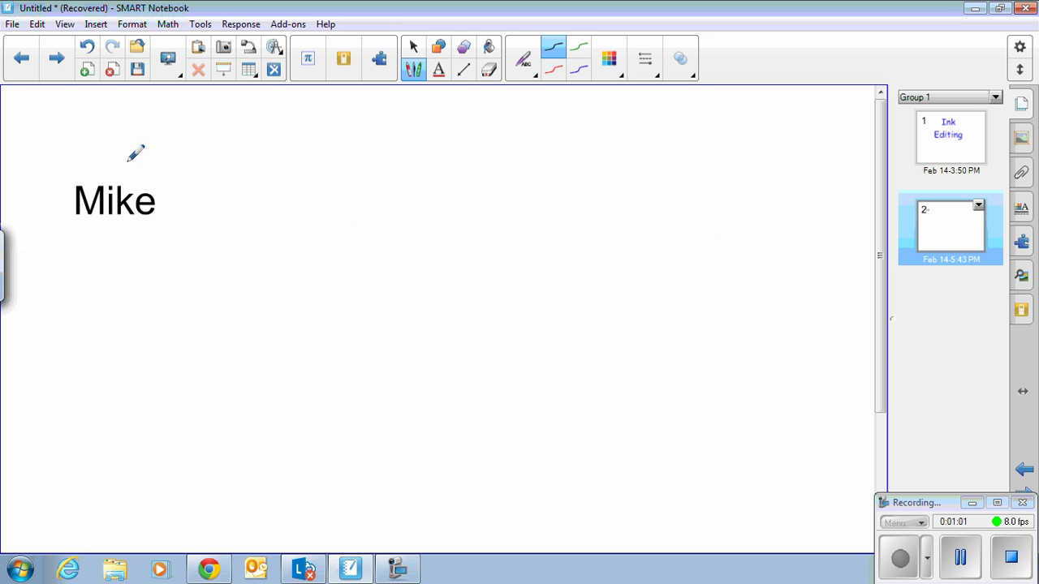
pyautogui.moveTo(81, 195); pyautogui.dragTo(162, 213)
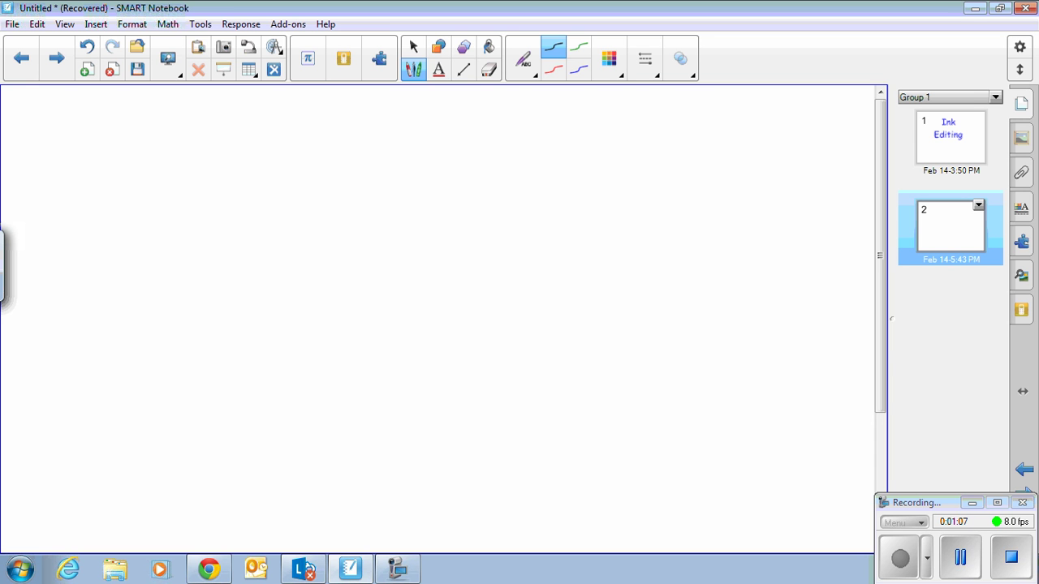
# Handwrite 'Mike ran fast' on one line and accept it as typed text.
pyautogui.moveTo(60, 305)
pyautogui.mouseDown()
pyautogui.moveTo(123, 291)
pyautogui.moveTo(138, 300)
pyautogui.mouseUp()
pyautogui.click(135, 256)
pyautogui.moveTo(154, 234); pyautogui.dragTo(156, 287)
pyautogui.moveTo(172, 261)
pyautogui.mouseDown()
pyautogui.moveTo(176, 295)
pyautogui.moveTo(188, 270)
pyautogui.mouseUp()
pyautogui.moveTo(189, 271)
pyautogui.mouseDown()
pyautogui.moveTo(209, 258)
pyautogui.moveTo(217, 293)
pyautogui.moveTo(286, 271)
pyautogui.mouseUp()
pyautogui.moveTo(310, 262)
pyautogui.mouseDown()
pyautogui.moveTo(297, 289)
pyautogui.moveTo(314, 297)
pyautogui.mouseUp()
pyautogui.moveTo(317, 297); pyautogui.dragTo(334, 276)
pyautogui.moveTo(398, 246)
pyautogui.mouseDown()
pyautogui.moveTo(381, 296)
pyautogui.moveTo(391, 284)
pyautogui.moveTo(410, 295)
pyautogui.mouseUp()
pyautogui.moveTo(433, 268); pyautogui.dragTo(419, 295)
pyautogui.moveTo(452, 244); pyautogui.dragTo(450, 284)
pyautogui.moveTo(433, 274); pyautogui.dragTo(472, 273)
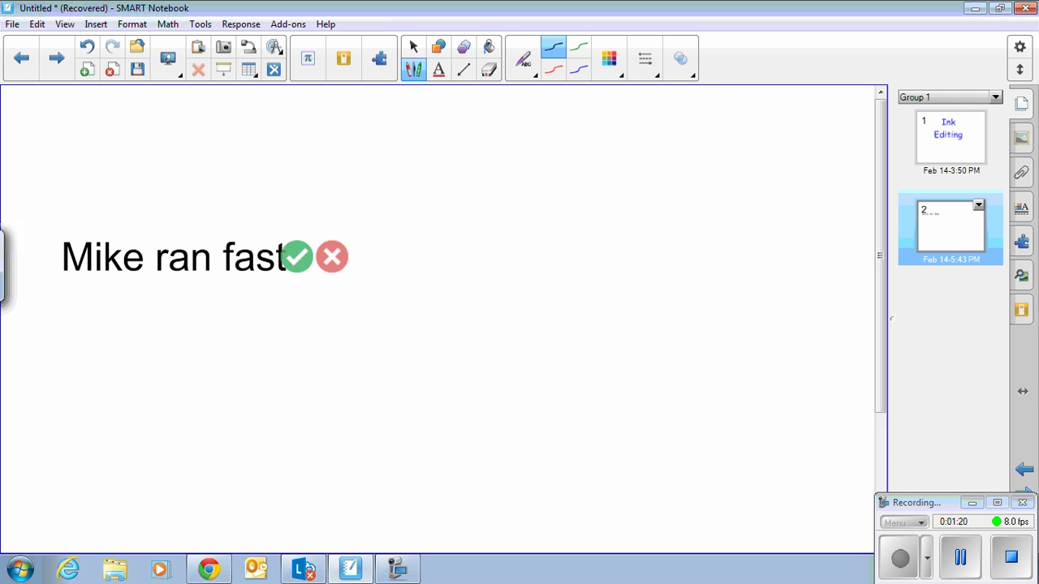
pyautogui.click(298, 256)
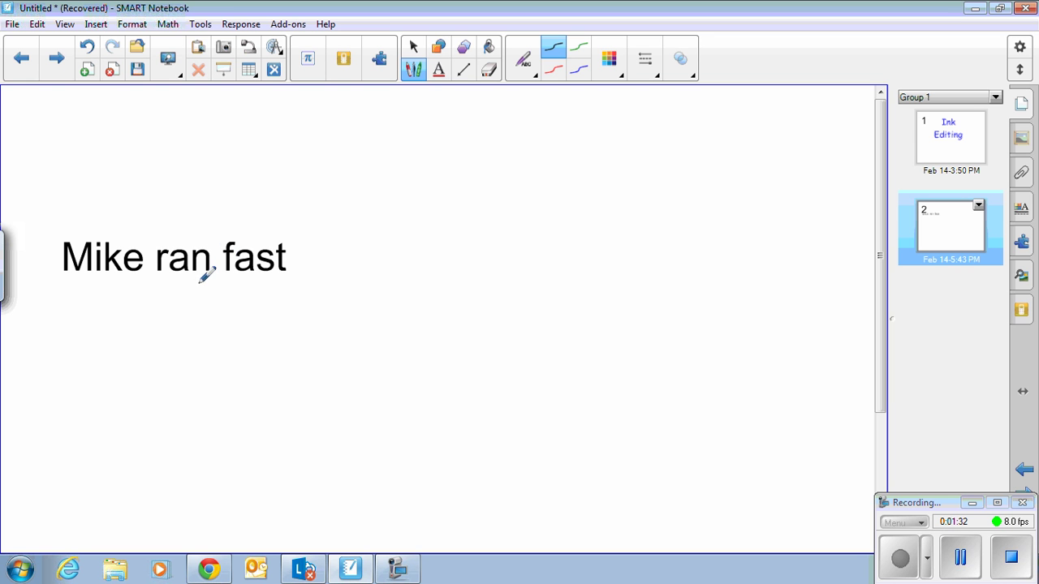
# Draw a caret between 'ran' and 'fast', handwrite 'the' and confirm the insertion.
pyautogui.moveTo(210, 284)
pyautogui.mouseDown()
pyautogui.moveTo(216, 267)
pyautogui.moveTo(228, 281)
pyautogui.mouseUp()
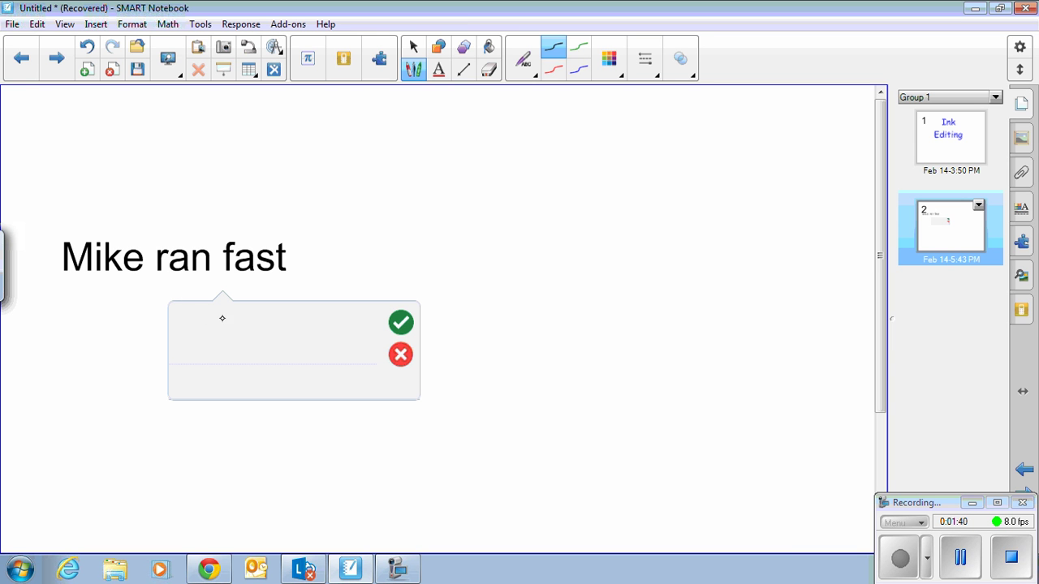
pyautogui.moveTo(220, 314)
pyautogui.mouseDown()
pyautogui.moveTo(220, 353)
pyautogui.moveTo(240, 329)
pyautogui.moveTo(264, 357)
pyautogui.moveTo(301, 324)
pyautogui.moveTo(304, 348)
pyautogui.mouseUp()
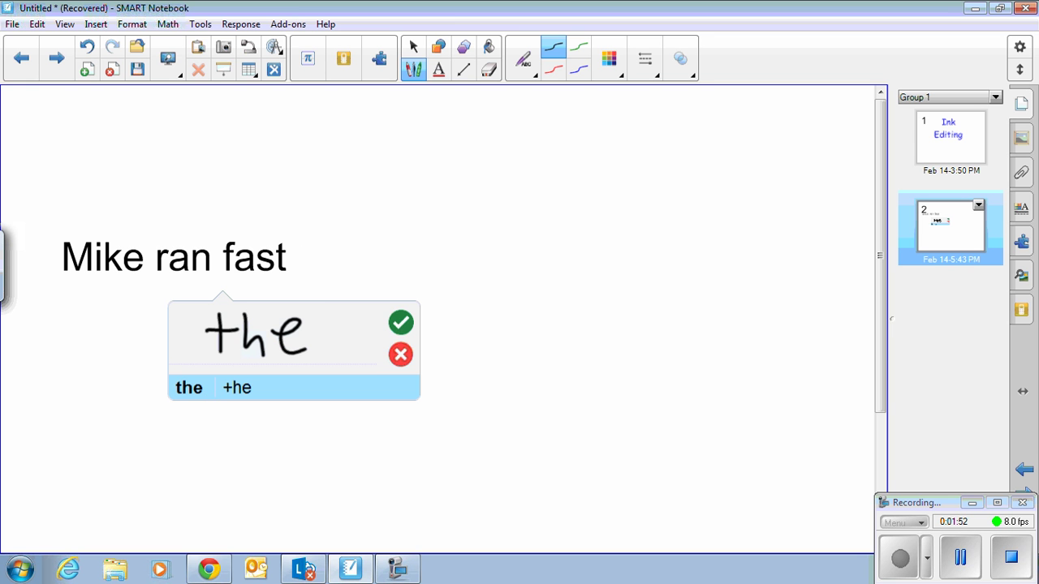
pyautogui.click(400, 323)
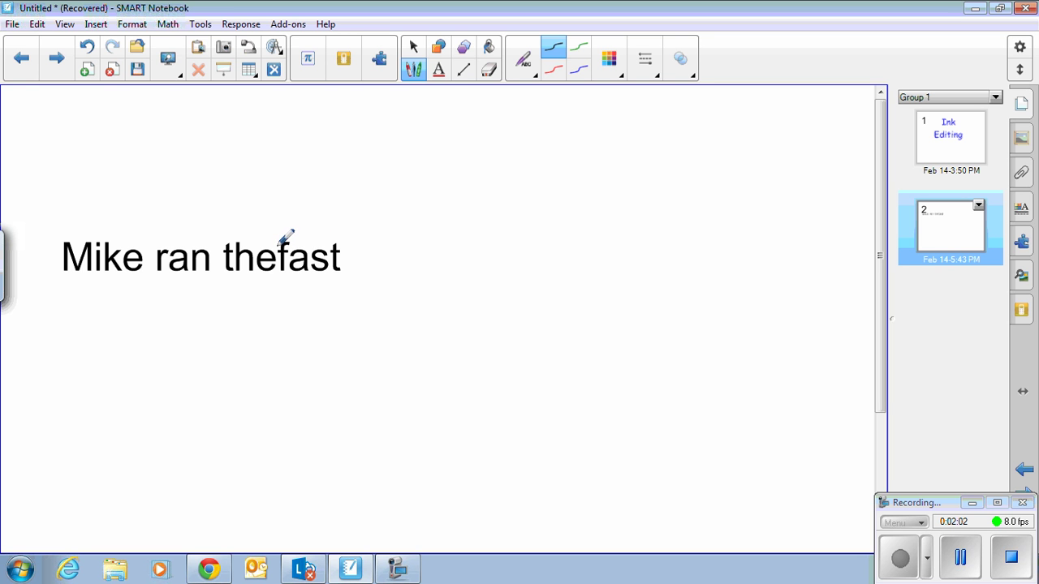
# Adjust the gap between 'the' and 'fast' to a single normal space.
pyautogui.moveTo(280, 239); pyautogui.dragTo(274, 279)
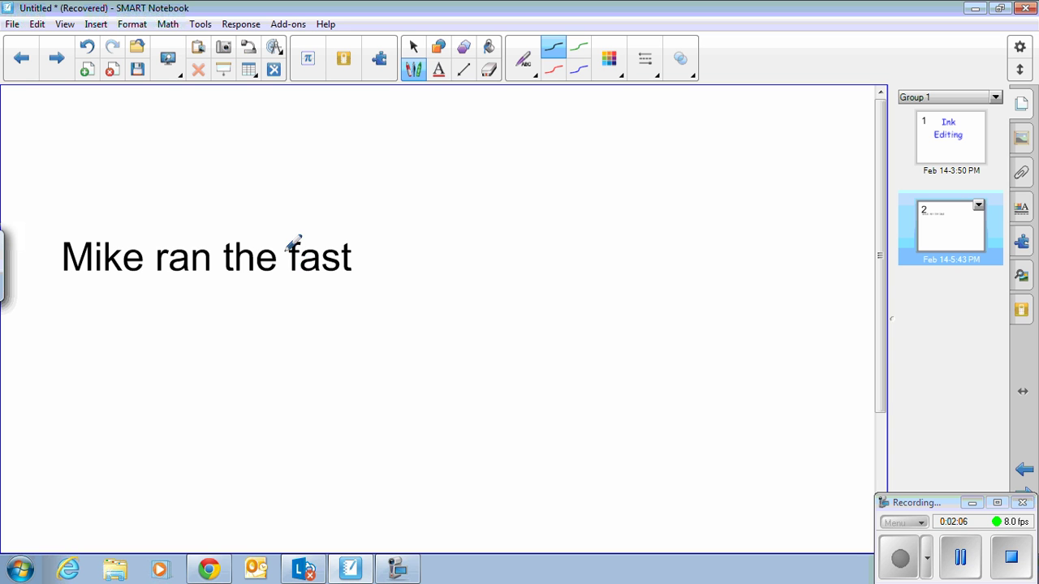
pyautogui.moveTo(297, 226); pyautogui.dragTo(294, 253)
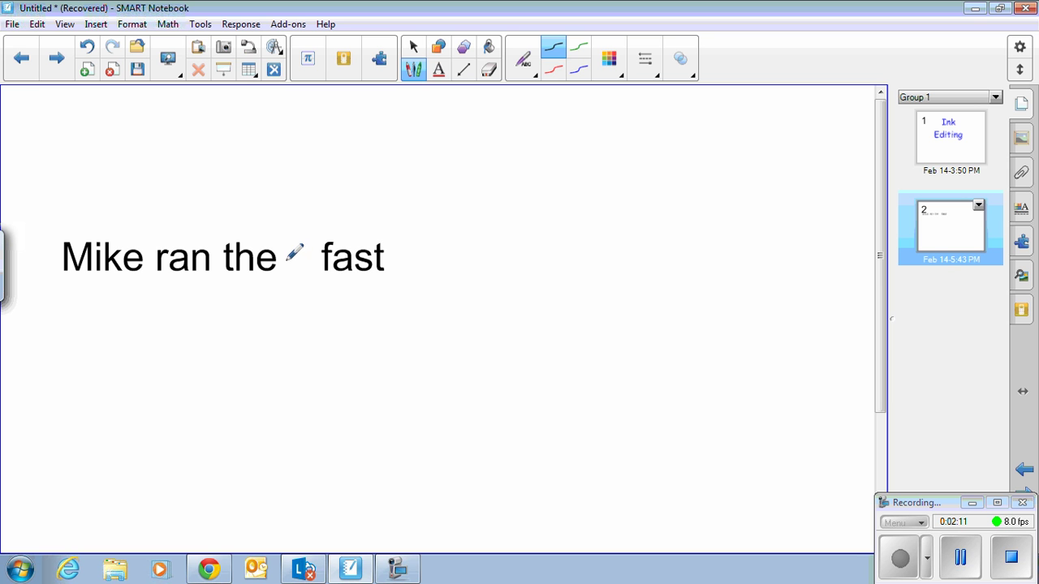
pyautogui.moveTo(284, 263); pyautogui.dragTo(310, 263)
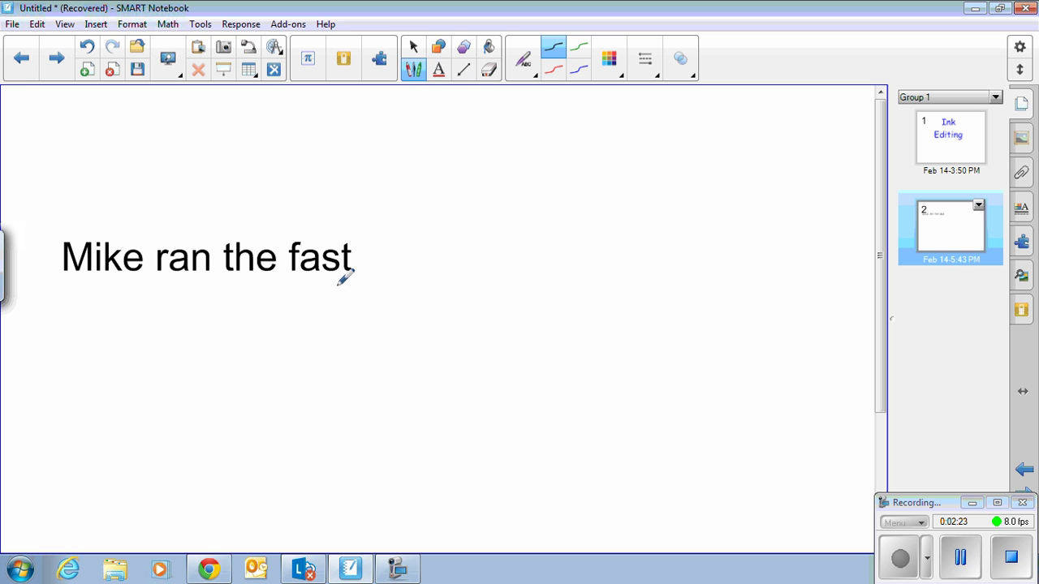
# Circle 'fast', handwrite 'fastest' as its replacement and accept it.
pyautogui.moveTo(337, 284)
pyautogui.mouseDown()
pyautogui.moveTo(382, 226)
pyautogui.moveTo(269, 253)
pyautogui.mouseUp()
pyautogui.moveTo(328, 280)
pyautogui.mouseDown()
pyautogui.moveTo(381, 230)
pyautogui.moveTo(338, 286)
pyautogui.mouseUp()
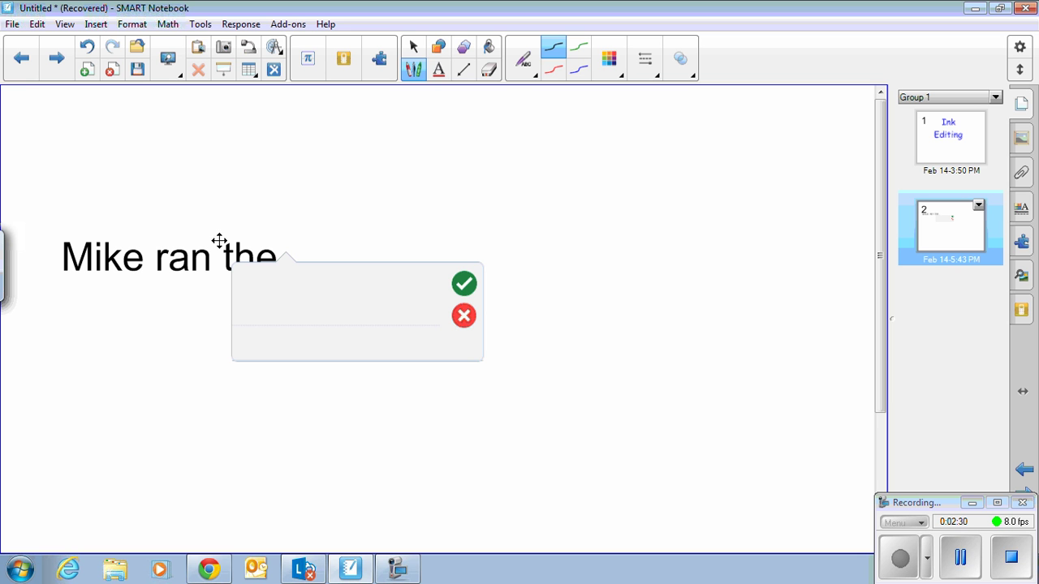
pyautogui.moveTo(280, 271); pyautogui.dragTo(261, 321)
pyautogui.moveTo(248, 297)
pyautogui.mouseDown()
pyautogui.moveTo(279, 296)
pyautogui.moveTo(296, 323)
pyautogui.mouseUp()
pyautogui.moveTo(320, 283)
pyautogui.mouseDown()
pyautogui.moveTo(323, 321)
pyautogui.moveTo(334, 297)
pyautogui.moveTo(356, 313)
pyautogui.moveTo(346, 328)
pyautogui.mouseUp()
pyautogui.moveTo(380, 283)
pyautogui.mouseDown()
pyautogui.moveTo(379, 324)
pyautogui.moveTo(403, 302)
pyautogui.mouseUp()
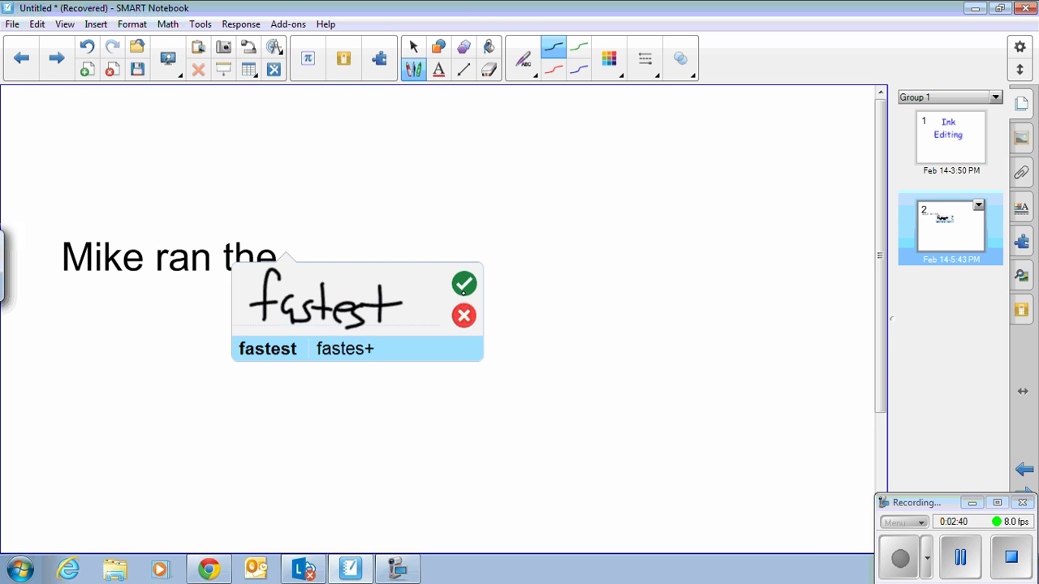
pyautogui.click(464, 283)
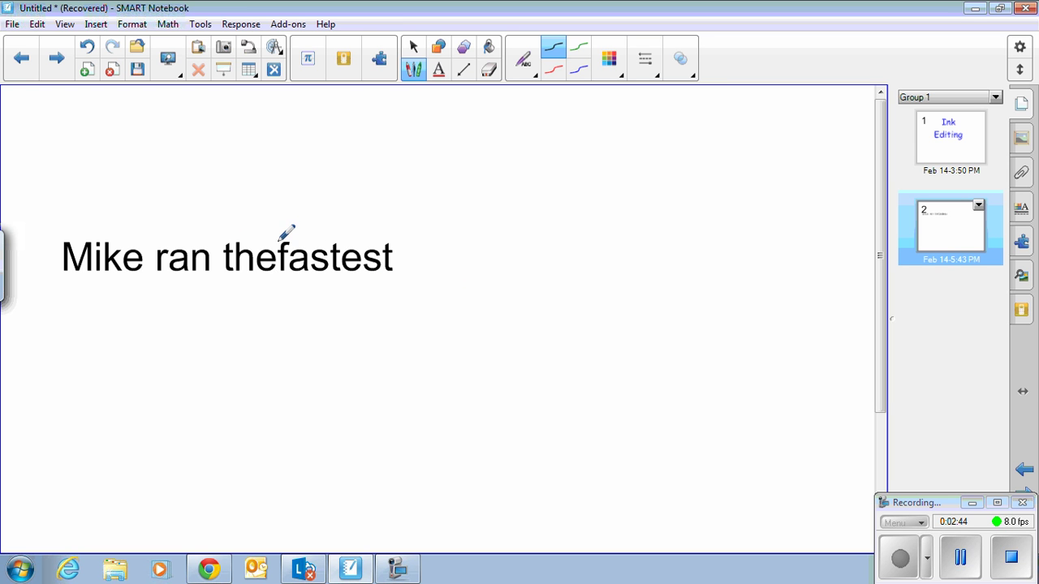
# Draw a vertical line between 'the' and 'fastest' to restore the space.
pyautogui.moveTo(276, 242); pyautogui.dragTo(276, 276)
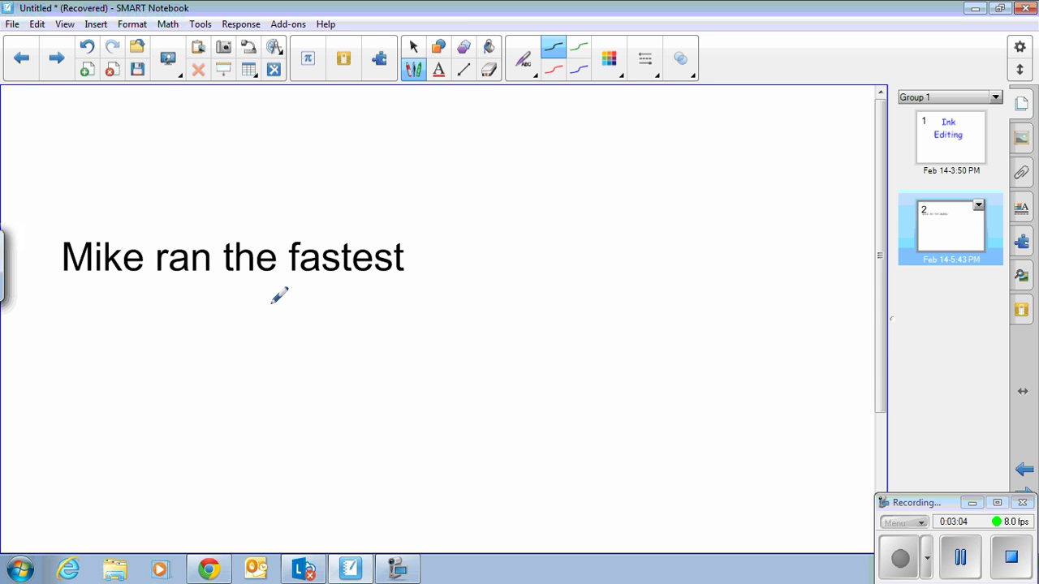
# Scratch out 'ran' and the 'f' of 'fastest', leaving 'Mike theastest'.
pyautogui.moveTo(170, 236); pyautogui.dragTo(162, 245)
pyautogui.moveTo(237, 240); pyautogui.dragTo(221, 253)
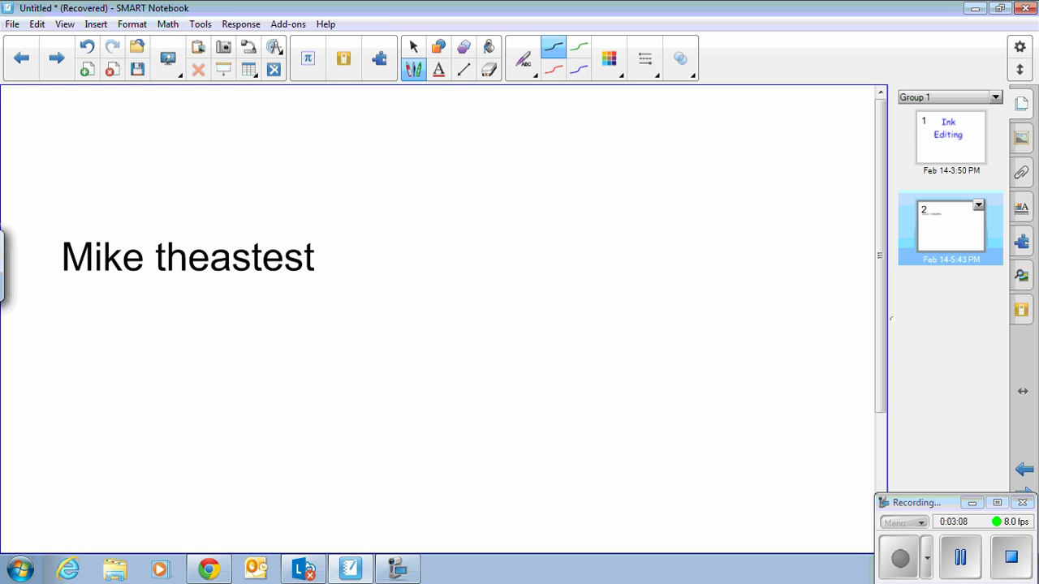